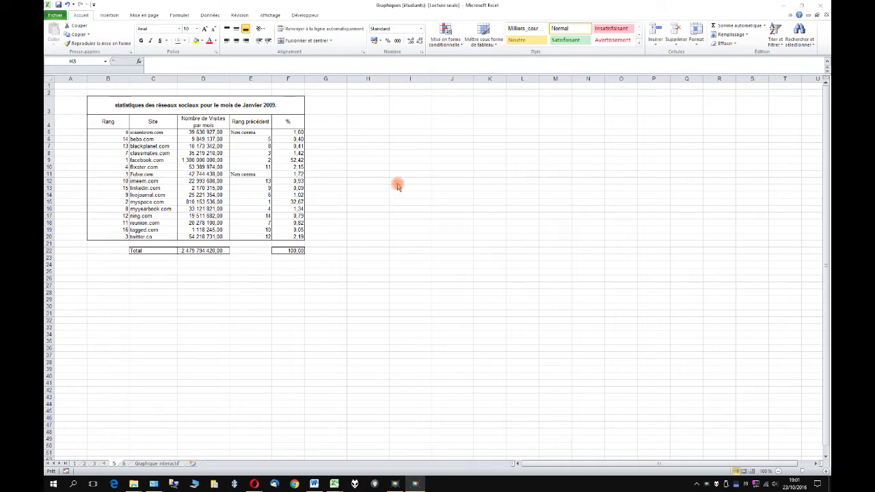
- Zoom the social network statistics sheet from 100% to 130%
scroll(253, 133, up, 2)
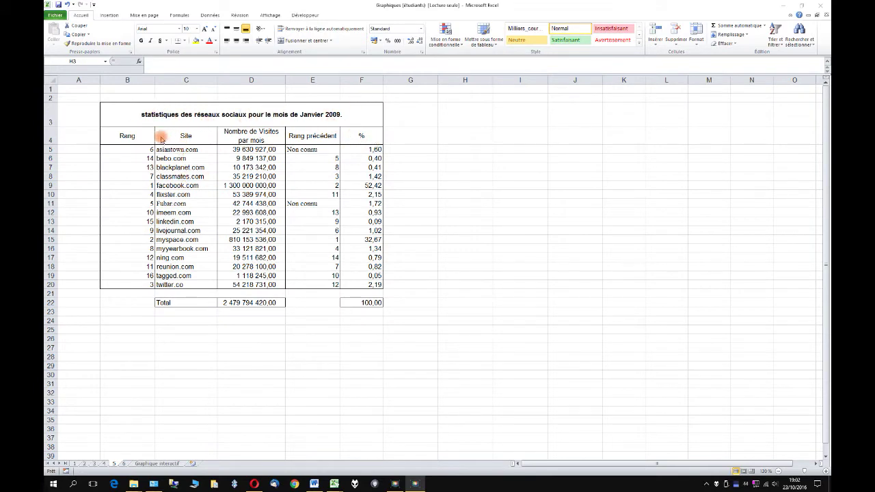
- Insert a 2D pie chart of site names (C4:C20) and % values (F4:F20) beside the table
drag(193, 137, 179, 285)
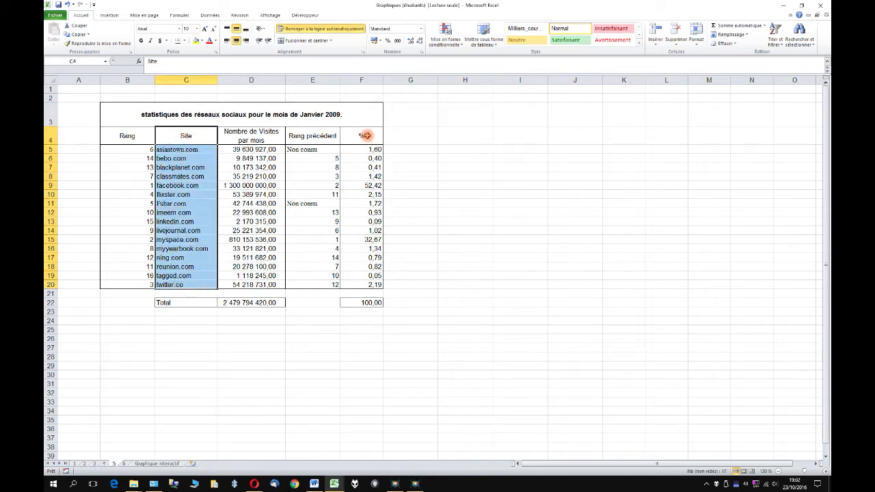
drag(365, 136, 354, 287)
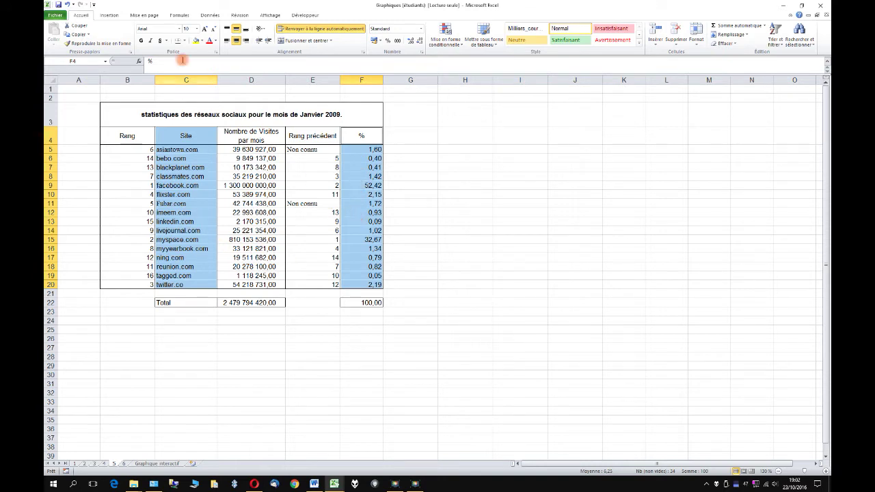
click(108, 15)
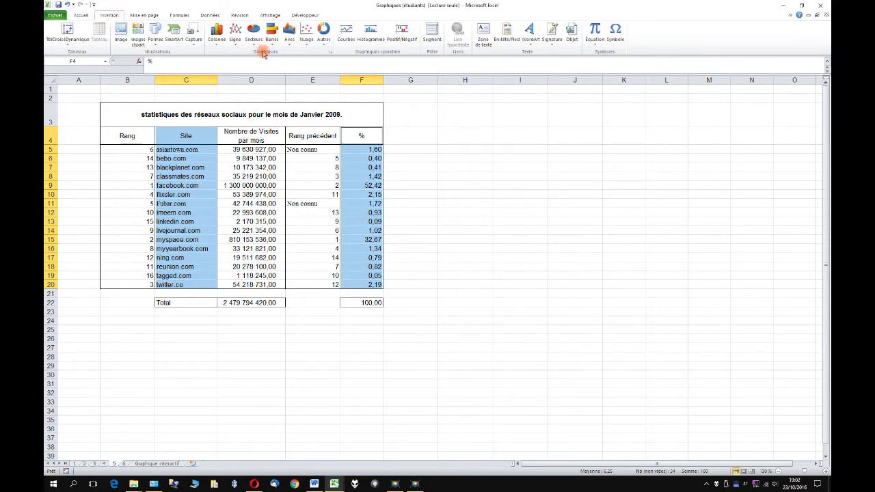
click(254, 33)
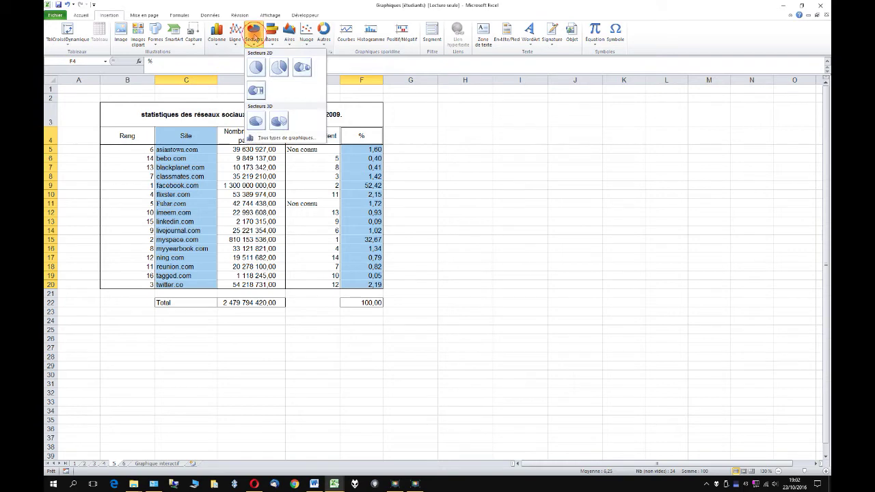
click(255, 68)
mouse_move(483, 211)
mouse_down()
mouse_move(566, 201)
mouse_move(548, 137)
mouse_move(559, 129)
mouse_up()
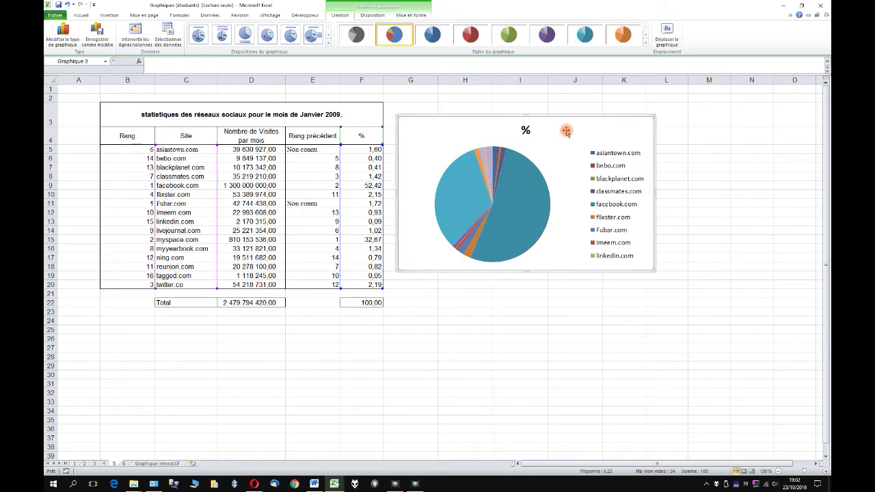
click(199, 36)
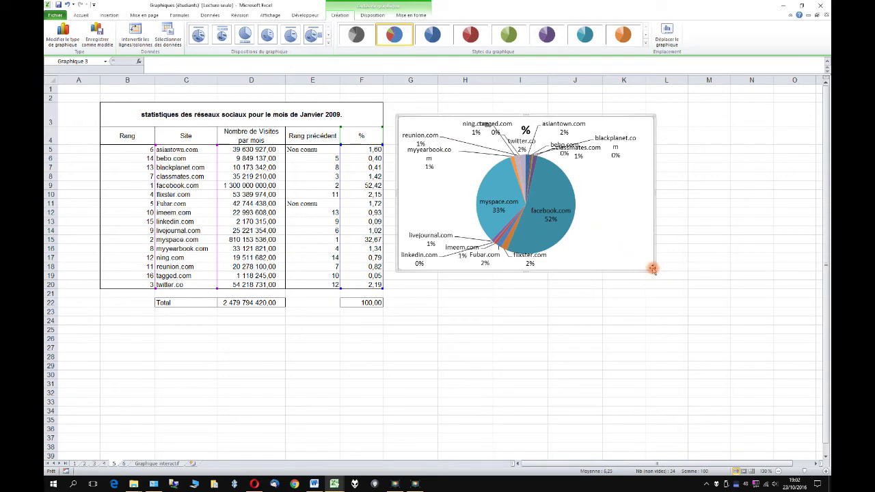
- Set the pie chart's label text to font size 8
drag(654, 270, 690, 319)
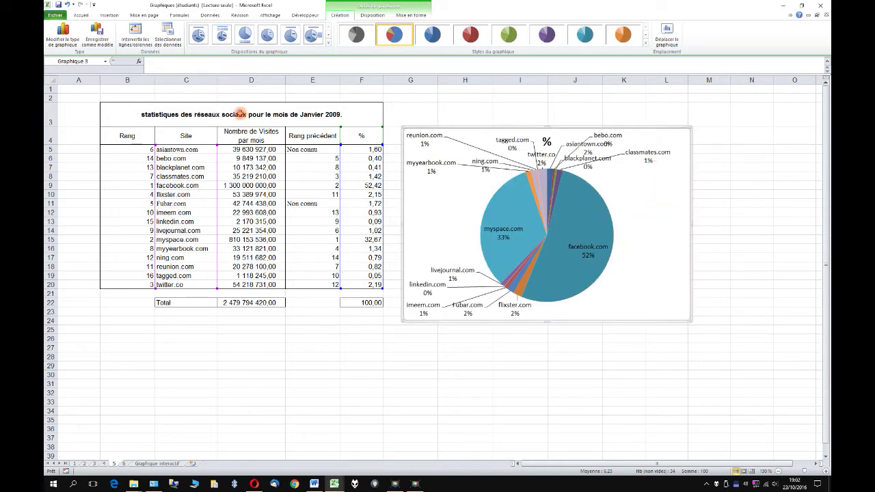
click(81, 14)
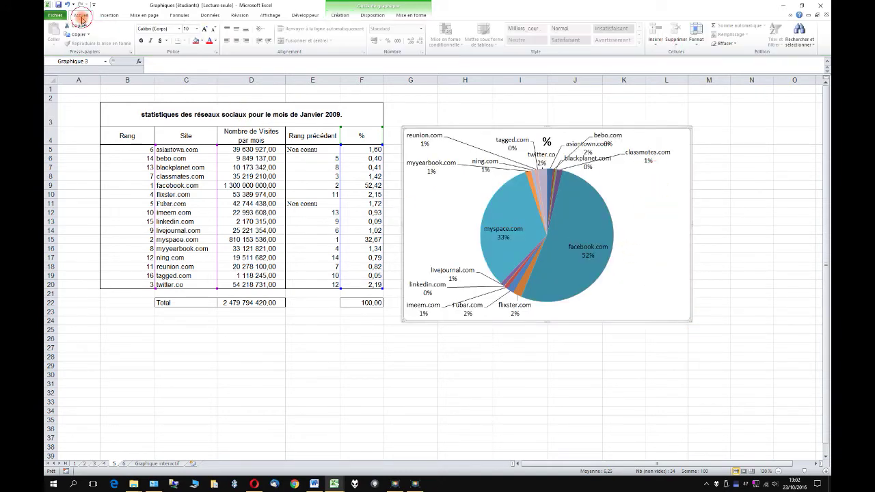
click(211, 30)
click(212, 30)
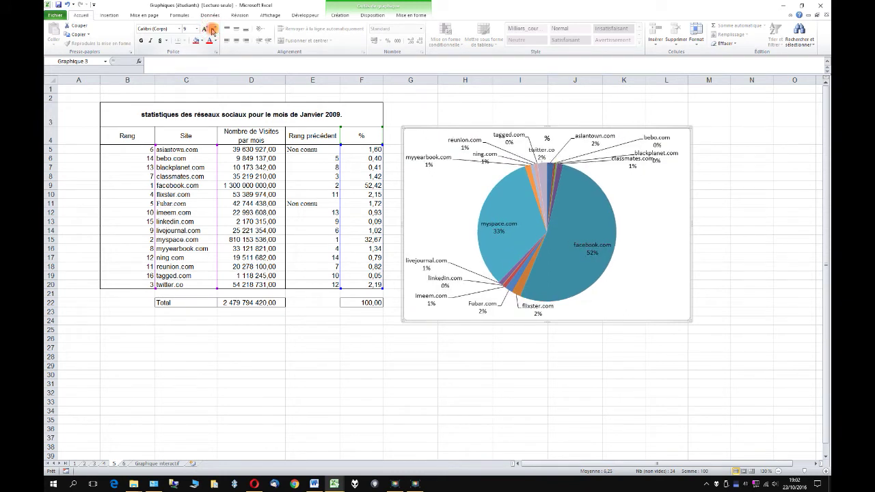
click(212, 30)
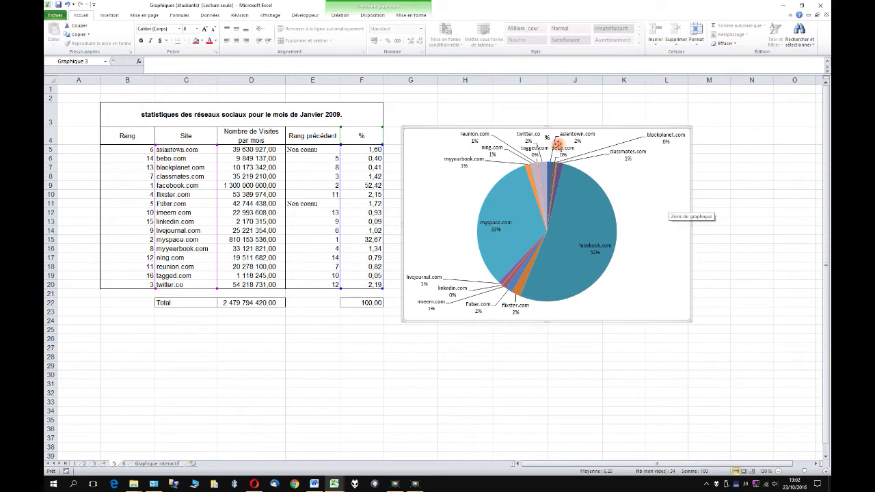
- Move the pie chart up alongside the statistics table
click(547, 137)
click(672, 202)
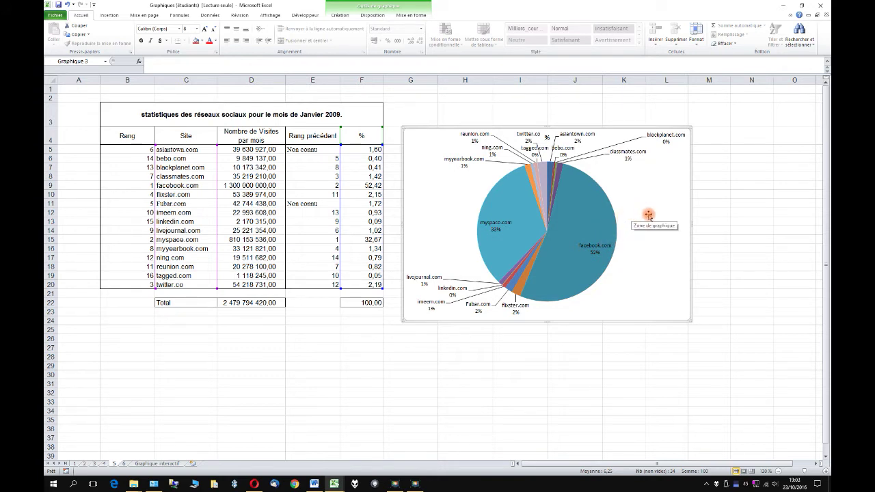
drag(668, 192, 681, 162)
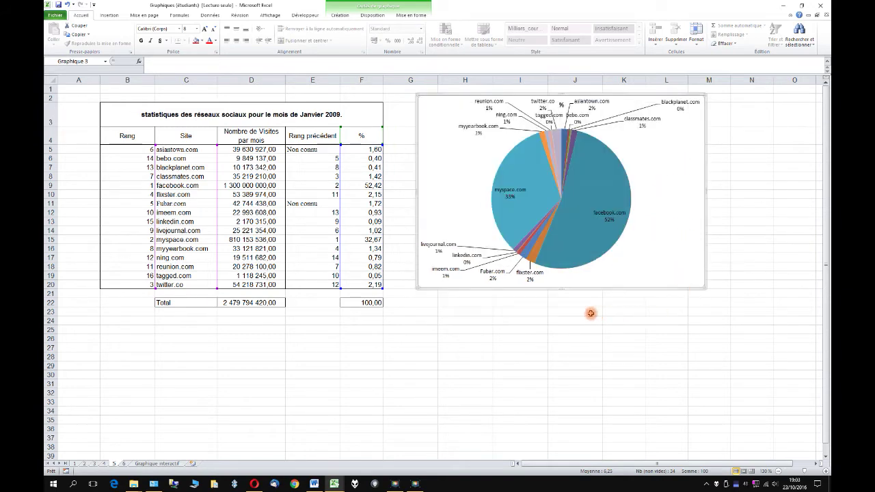
click(557, 309)
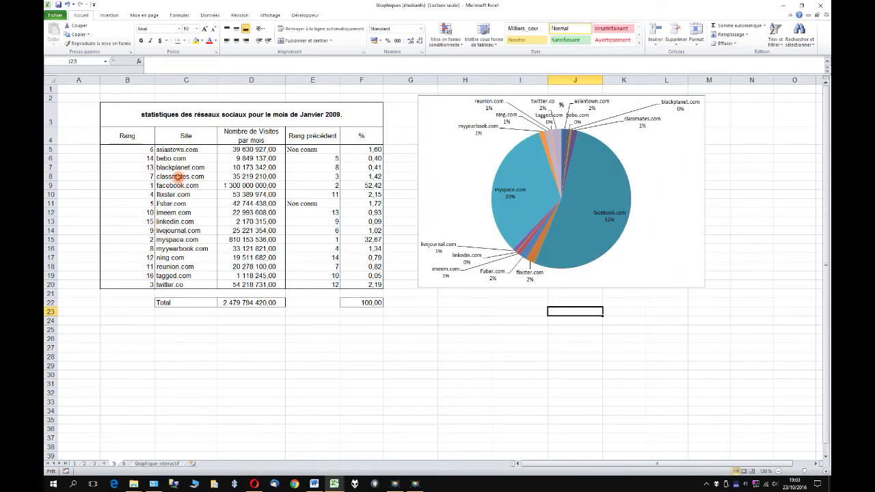
- Insert a pie-of-pie chart of site names and % values below the first pie
mouse_move(189, 135)
mouse_down()
mouse_move(174, 205)
mouse_move(174, 284)
mouse_up()
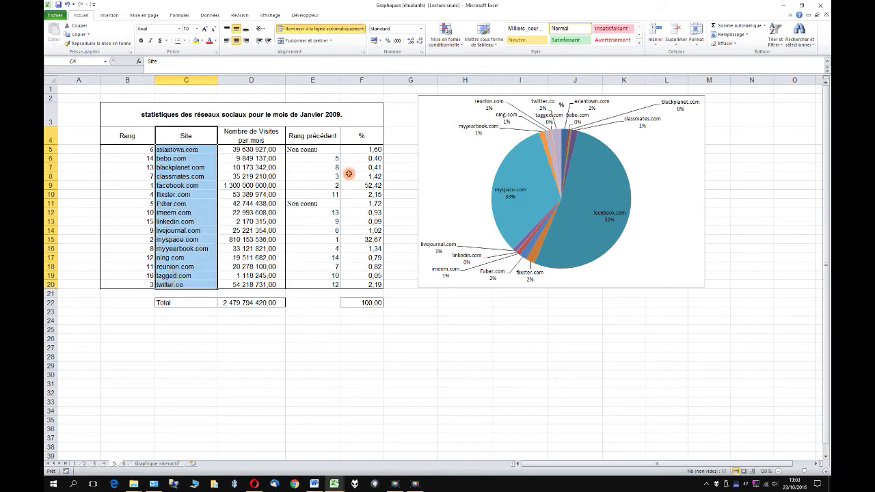
drag(361, 135, 361, 284)
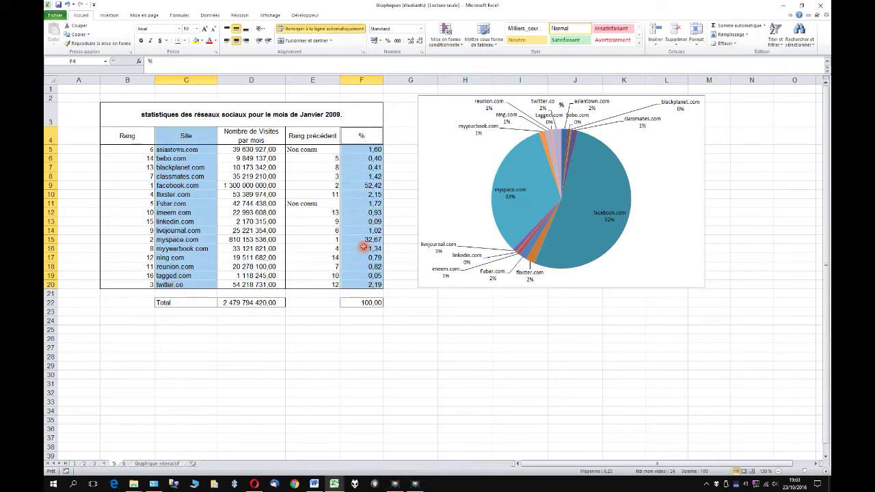
click(109, 14)
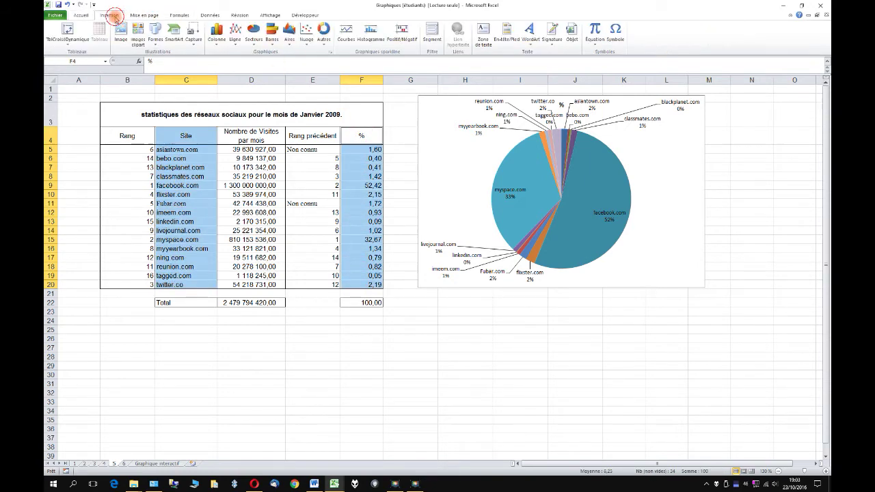
click(252, 34)
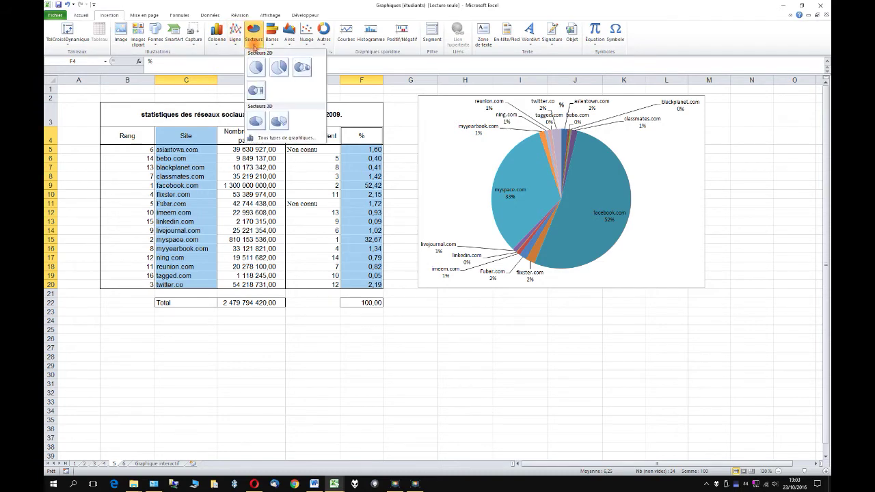
click(306, 69)
drag(498, 212, 577, 224)
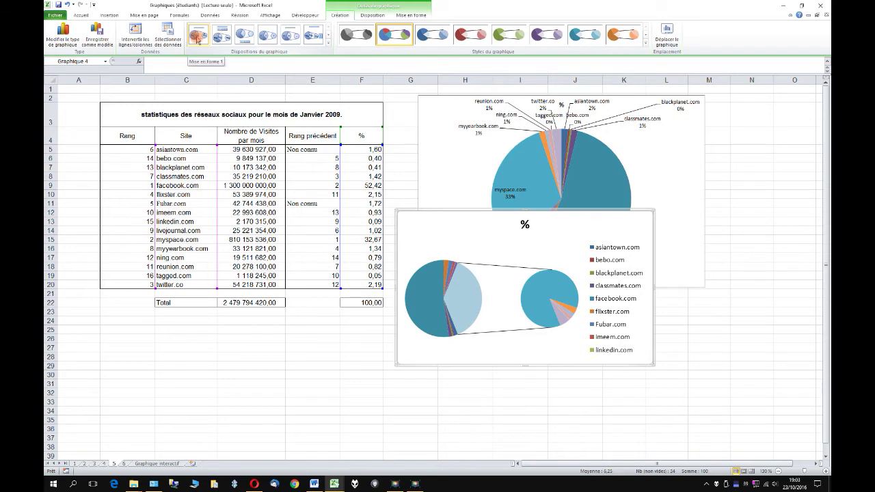
click(197, 39)
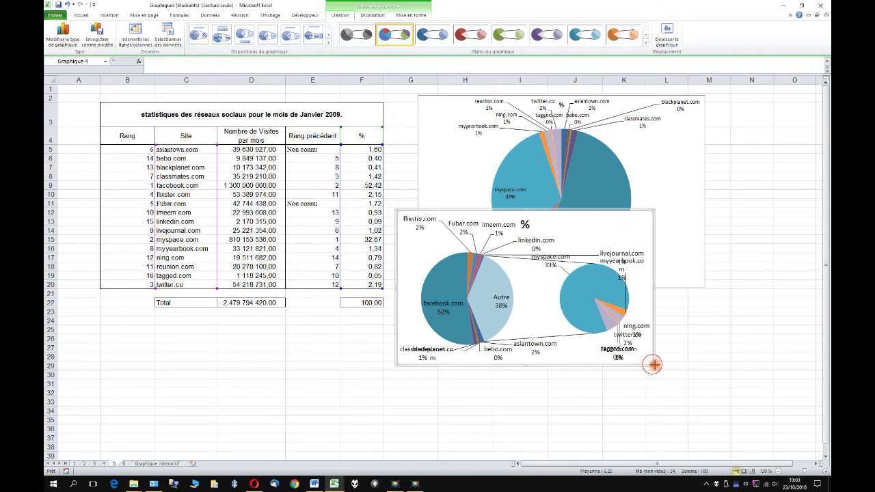
- Enlarge the pie-of-pie chart, set its label font to size 8, and nudge it up under the first pie
drag(651, 364, 729, 421)
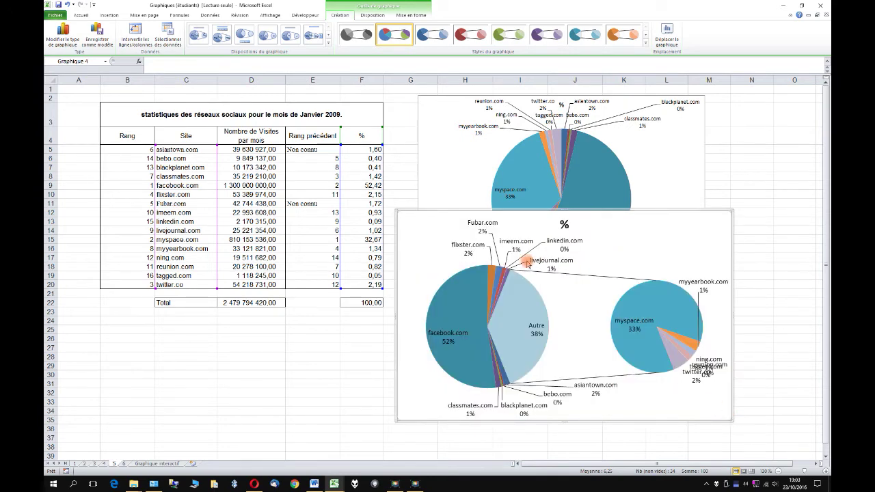
click(81, 15)
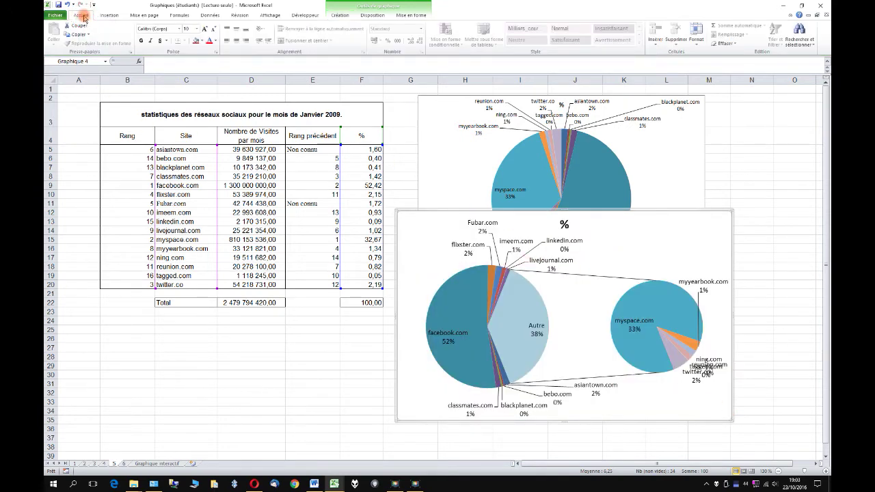
click(215, 29)
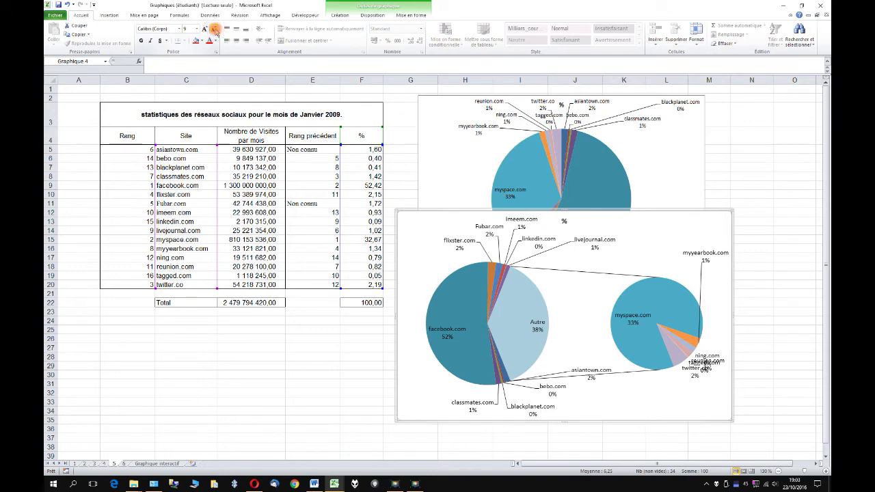
click(215, 29)
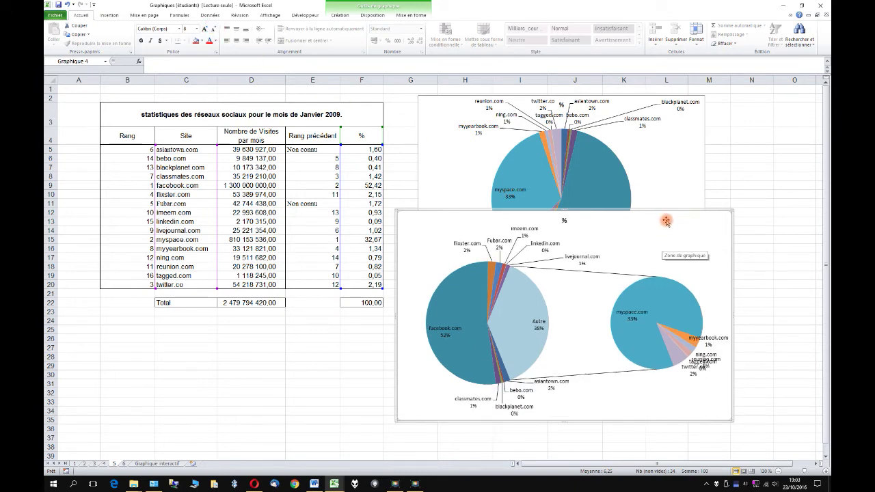
drag(665, 222, 665, 213)
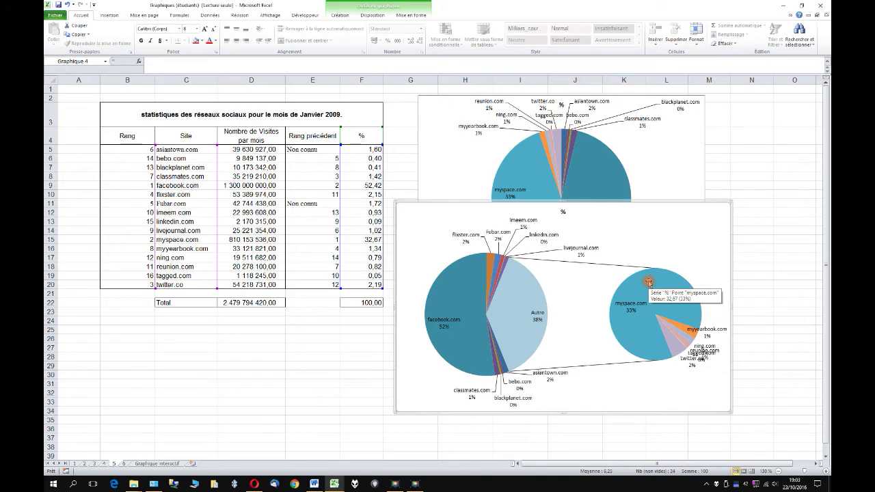
- Make the pie-of-pie series split by percentage value
double_click(528, 295)
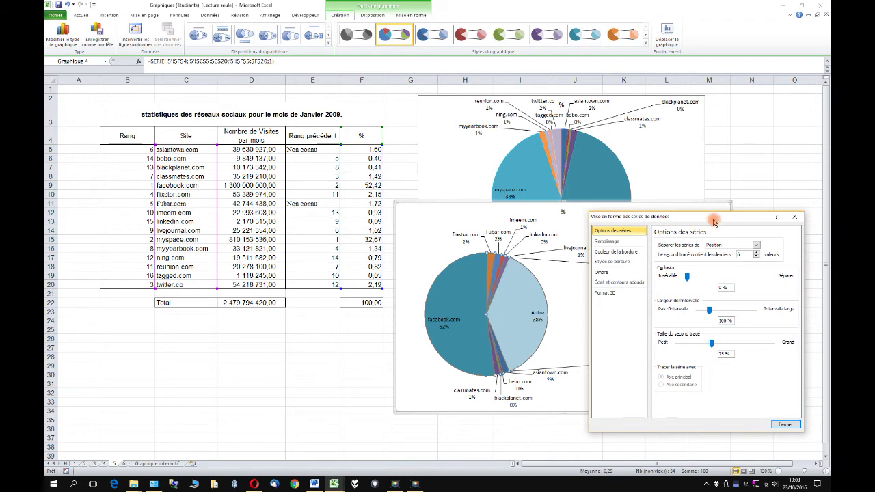
drag(712, 217, 718, 198)
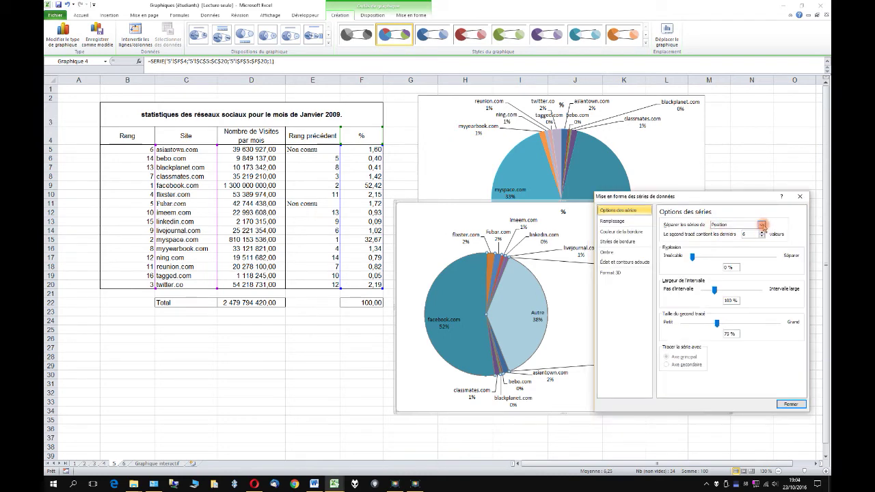
click(762, 225)
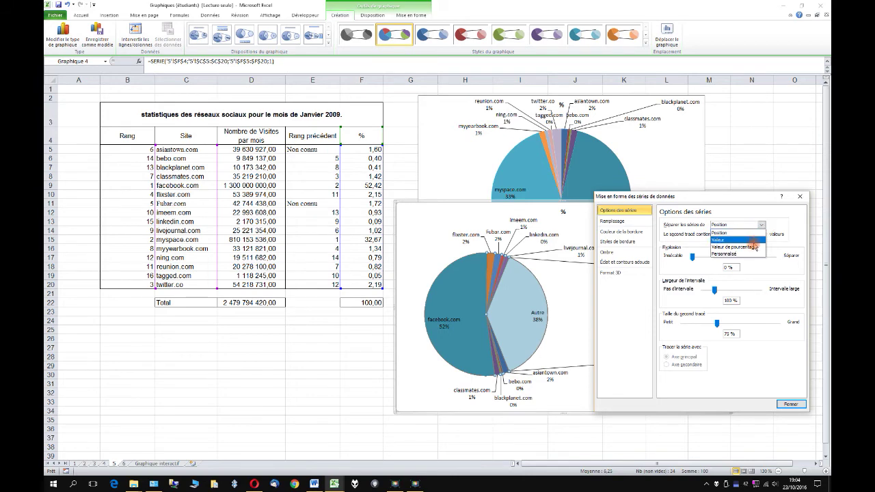
click(745, 247)
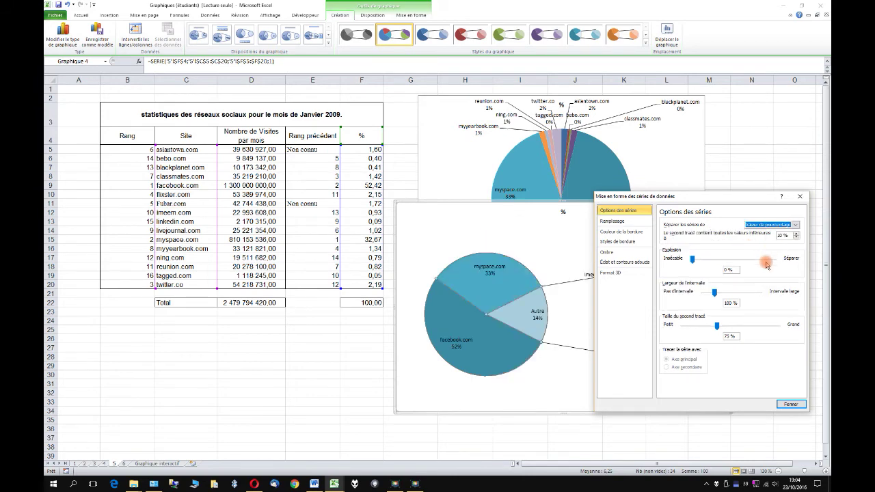
- Lower the split threshold to 5% and shrink the second pie to 50%
mouse_move(701, 201)
mouse_down()
mouse_move(283, 207)
mouse_move(246, 223)
mouse_up()
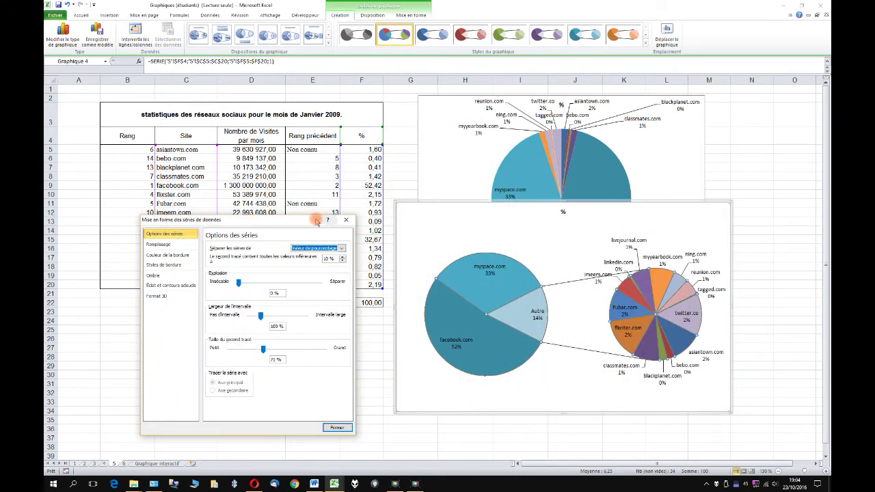
drag(304, 222, 273, 222)
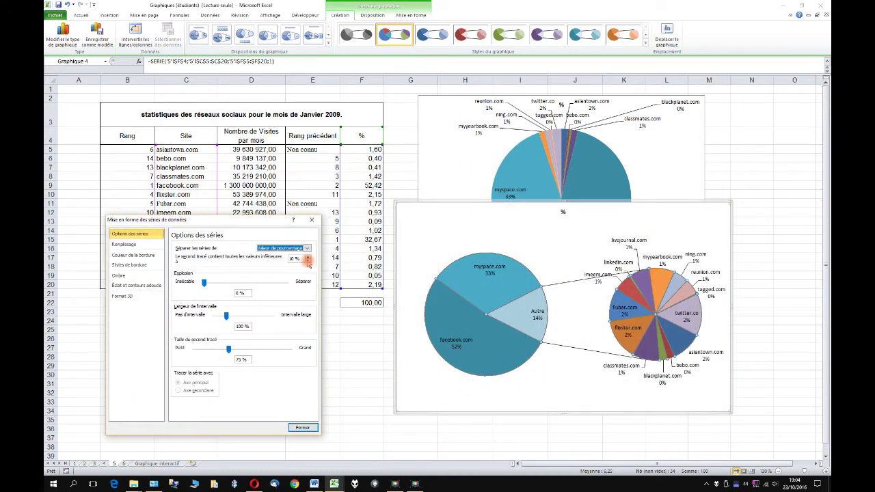
click(309, 263)
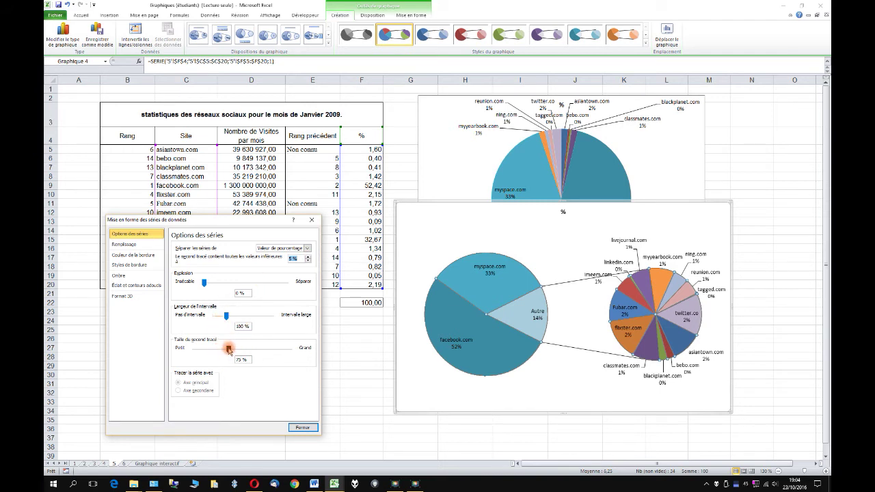
drag(220, 351, 216, 352)
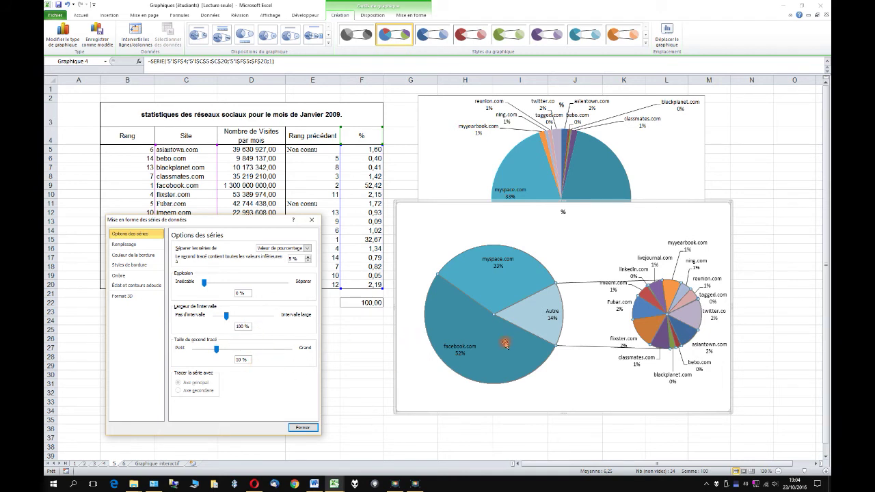
click(600, 239)
- Show the fill options for the pie-of-pie chart area in the formatting window
click(722, 232)
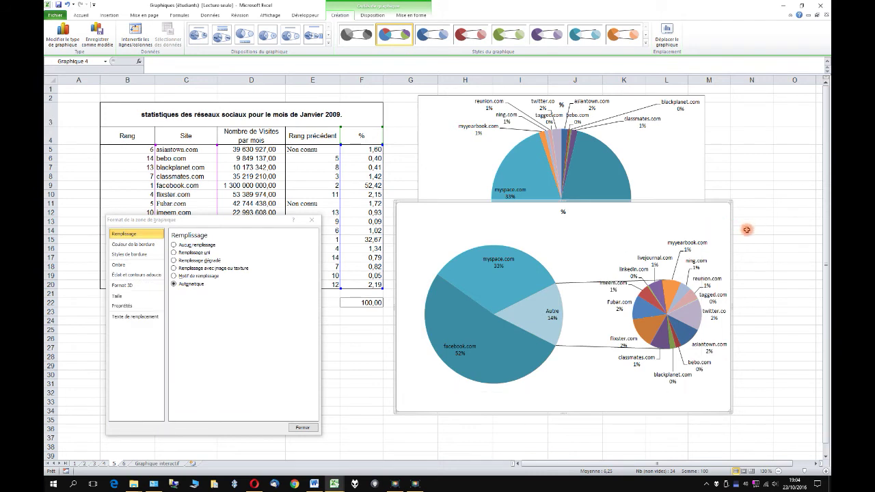